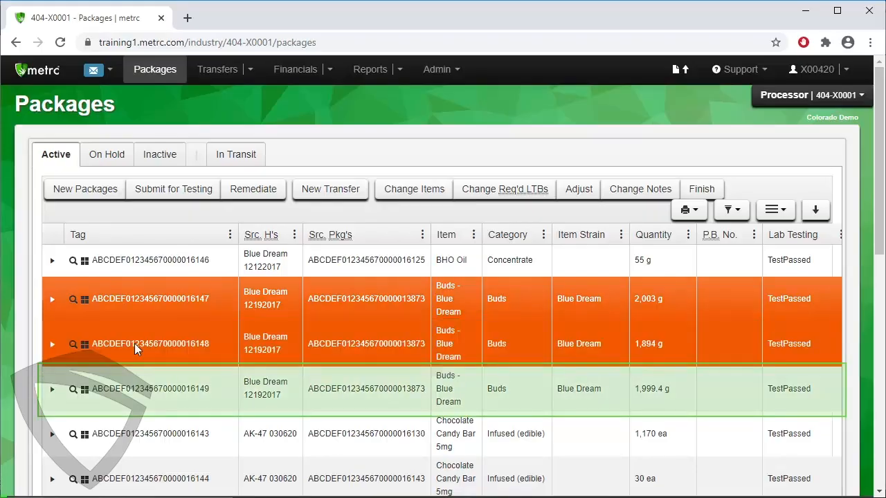
Start a new package from the three Blue Dream buds packages ending 16147, 16148 and 16149, and assign the tag ending 16150.
click(136, 391)
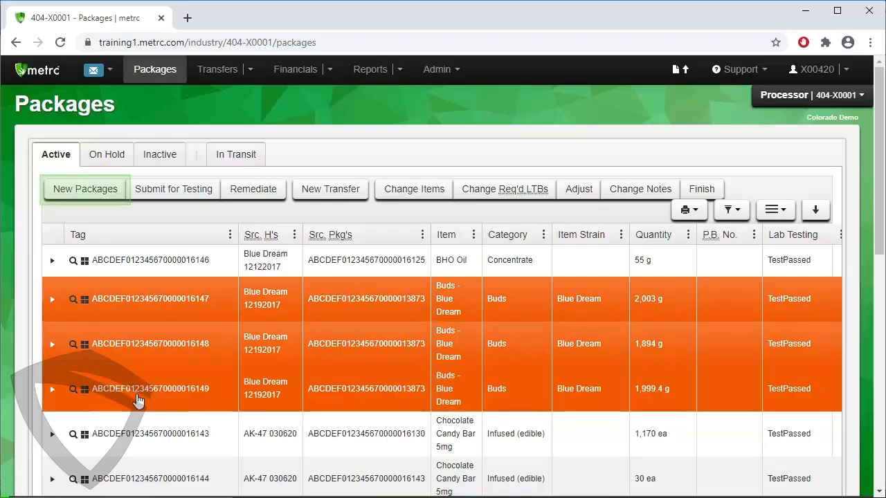
click(103, 193)
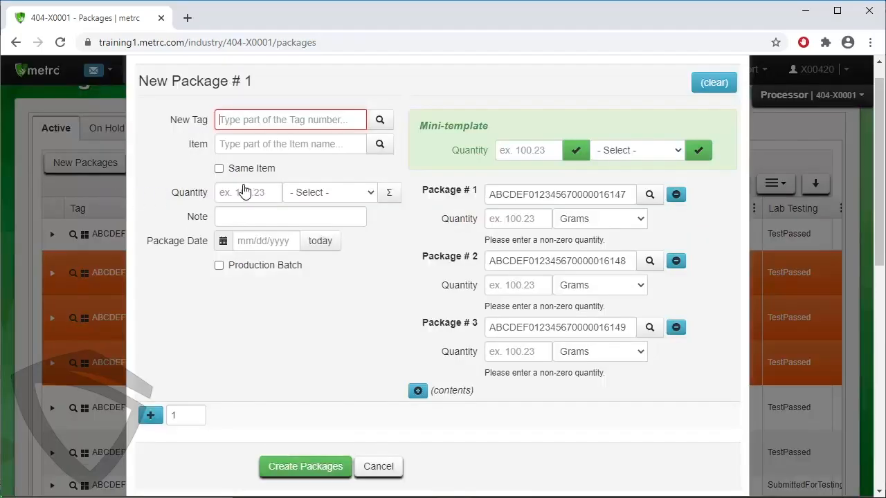
click(381, 120)
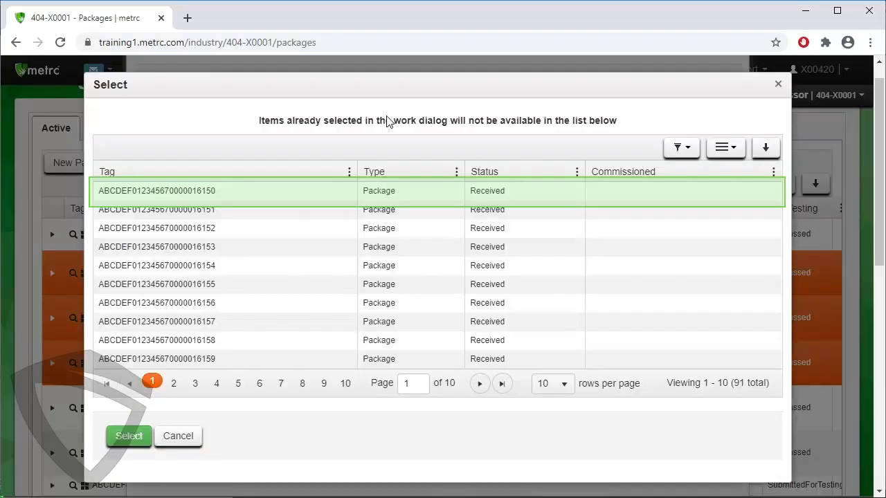
click(235, 194)
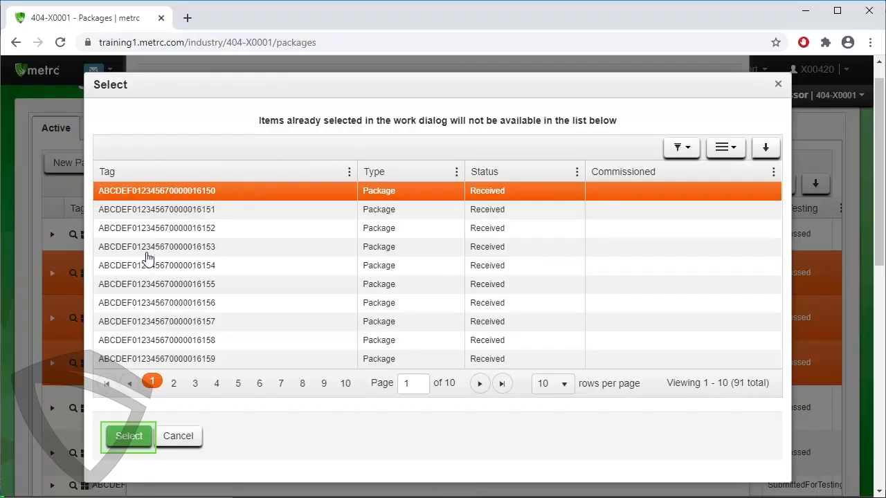
click(119, 437)
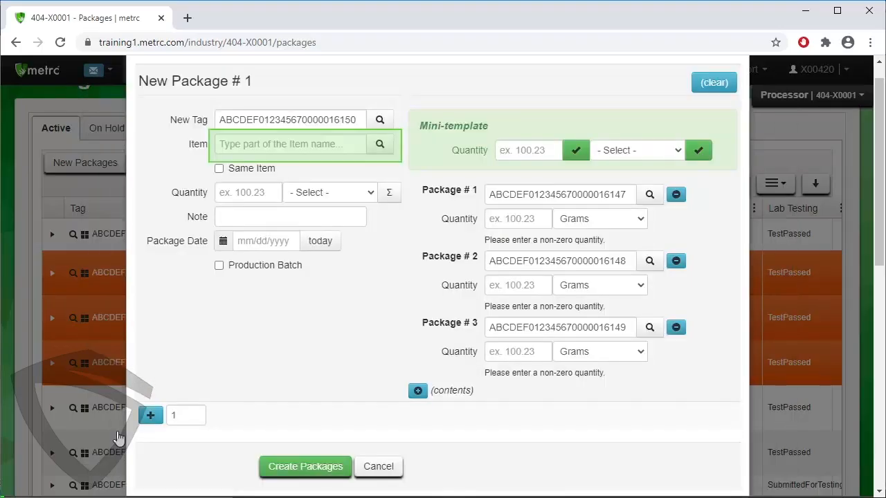
Choose BHO Oil as the new package's item and set its quantity to 602.27 grams.
click(379, 146)
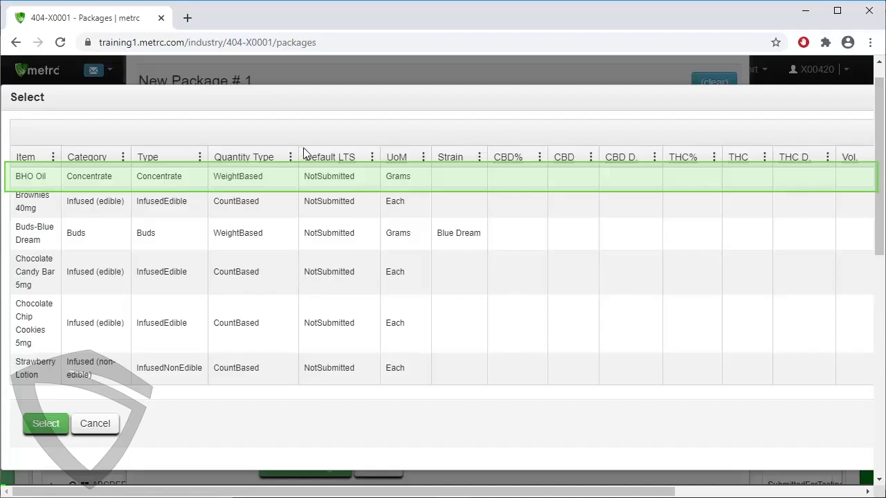
click(252, 181)
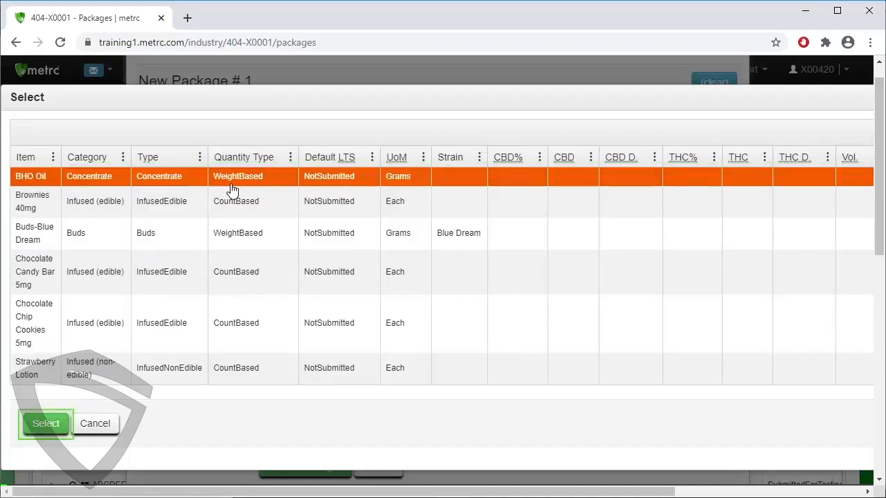
click(47, 425)
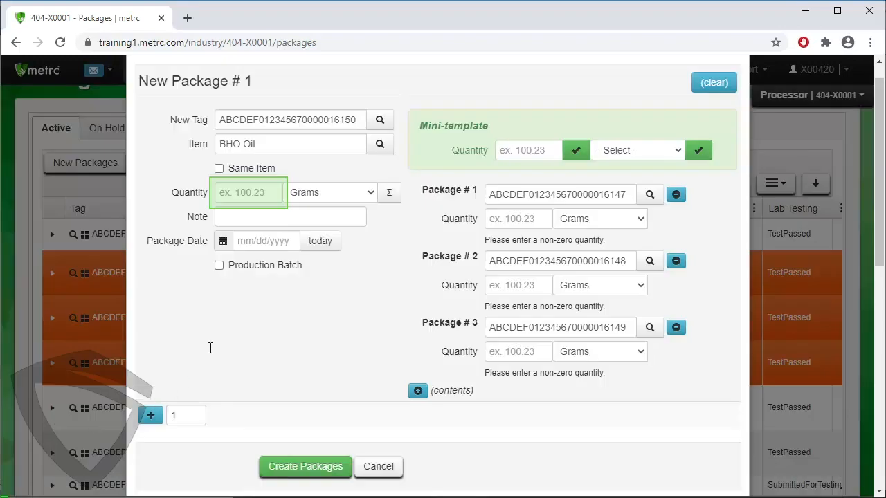
click(243, 196)
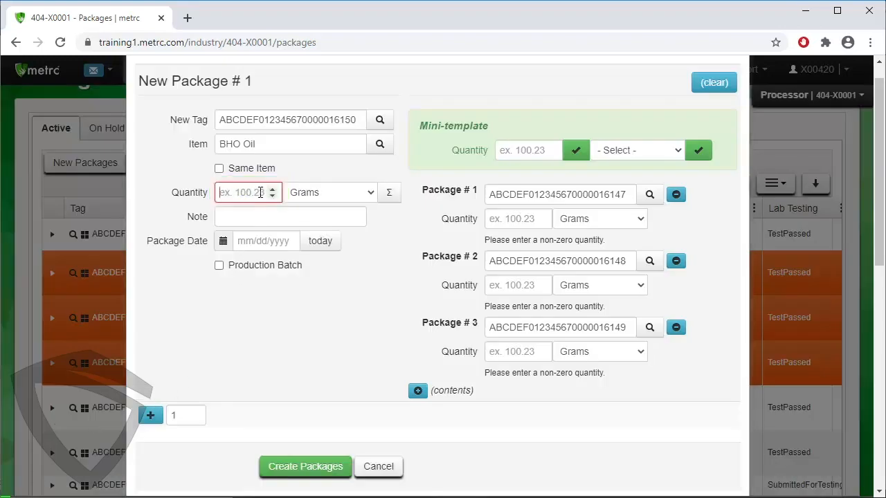
text(602.27)
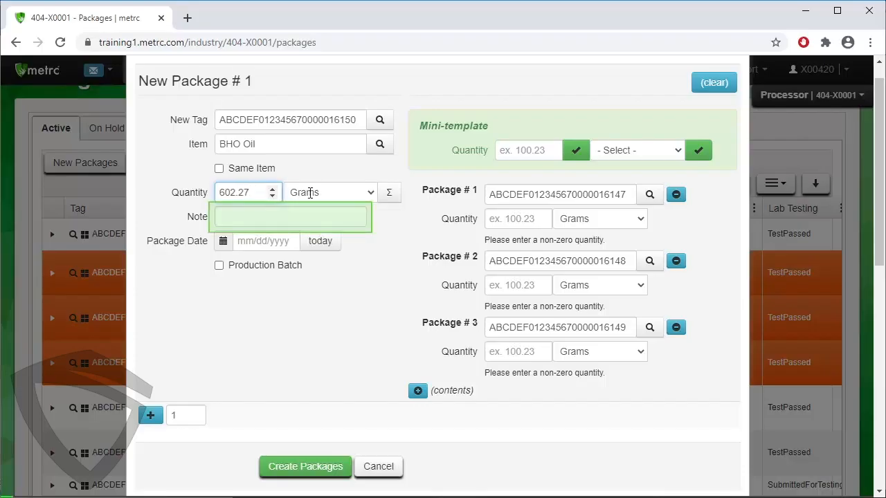
Enter the note "Intermediate Production Batch" and set the package date to today, 07/30/2020.
click(330, 215)
text(Interme)
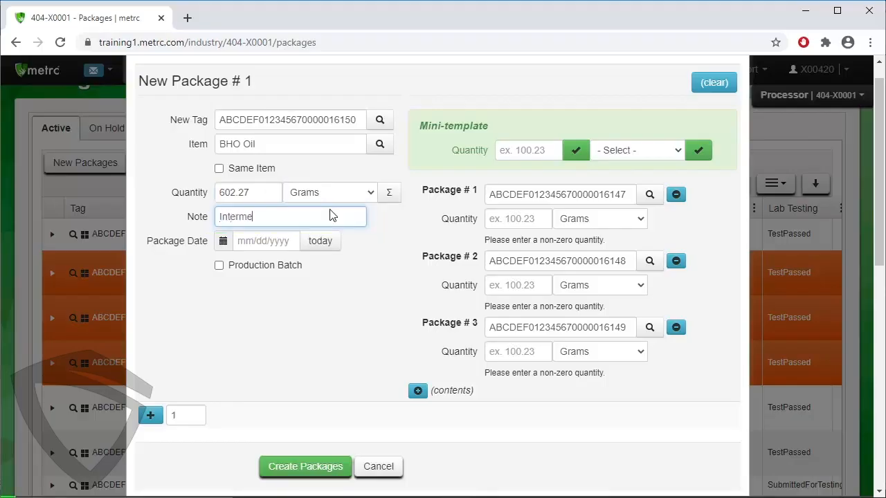
text(diate Production Batch)
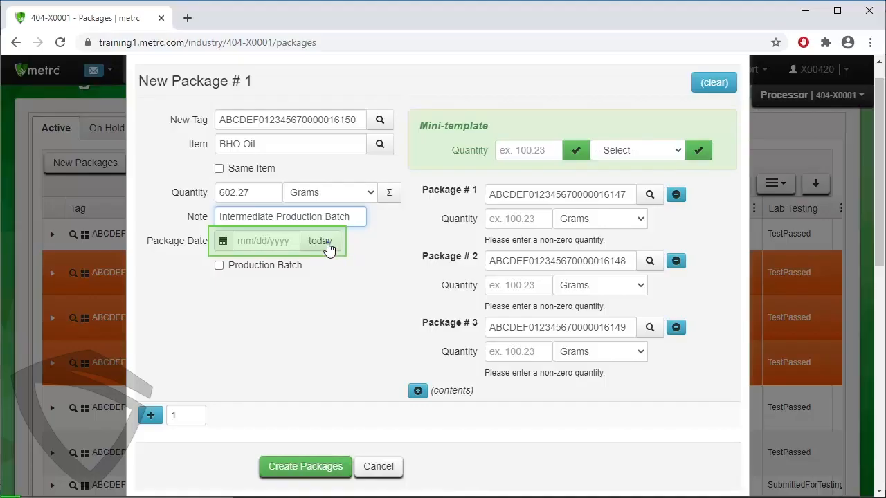
click(325, 244)
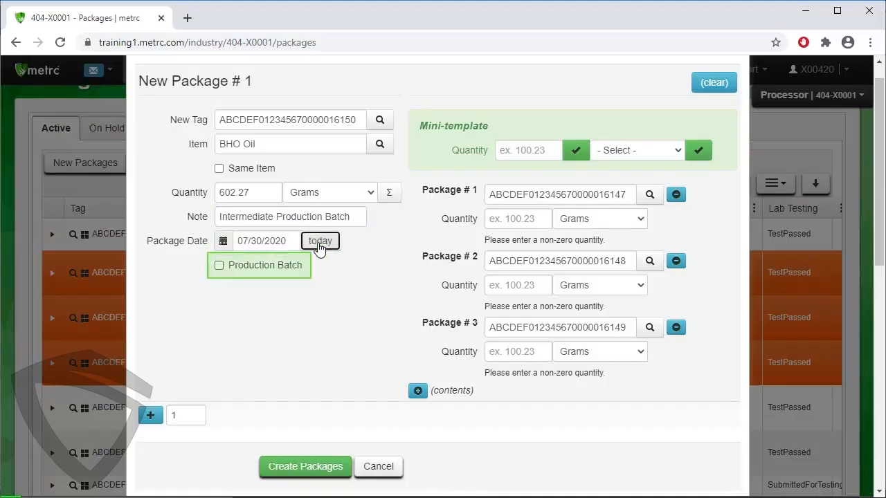
Mark the new package as a production batch with batch number 16150.
click(274, 262)
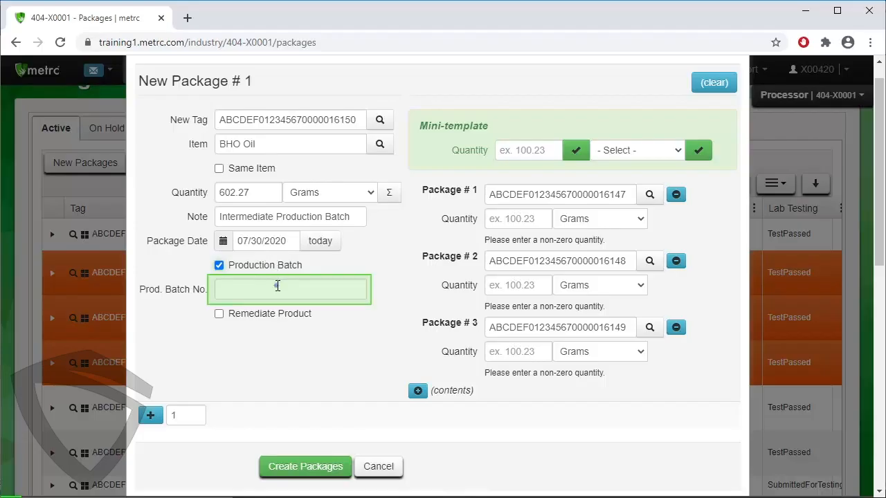
click(277, 287)
text(16150)
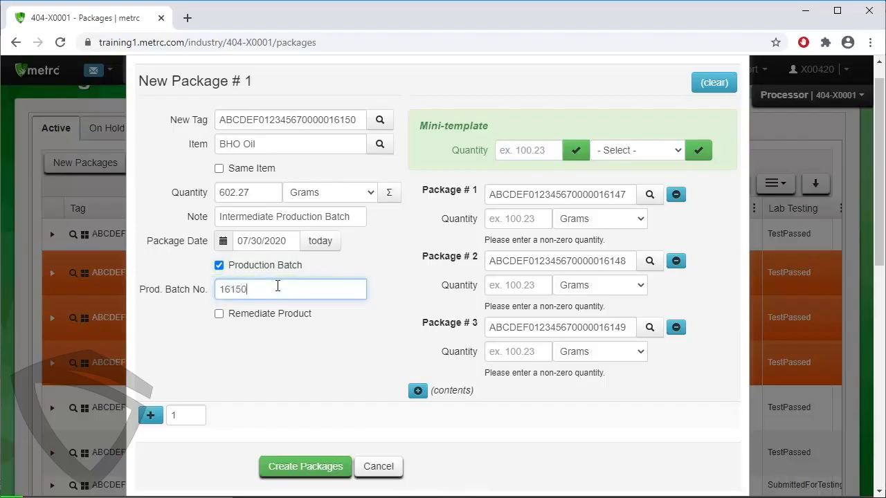
Set the quantities used from source packages 1, 2 and 3 to 2003, 1894 and 1999.4 grams.
click(511, 218)
text(2003)
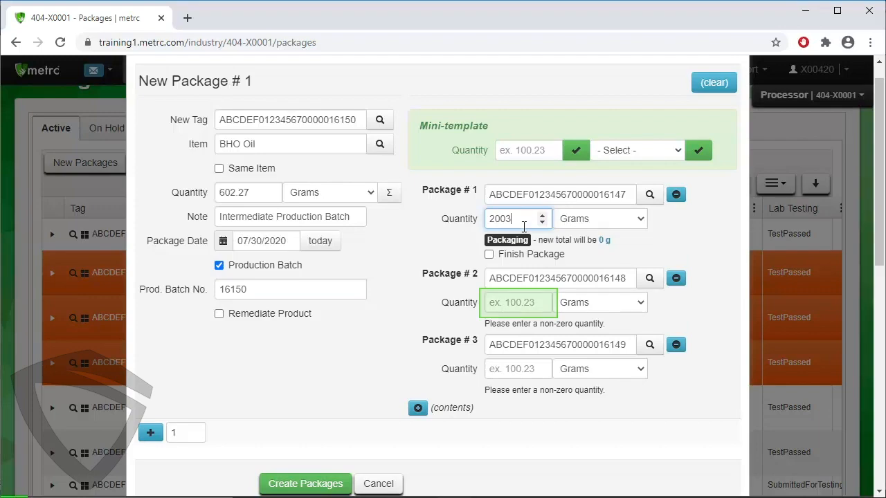
click(523, 301)
text(1894)
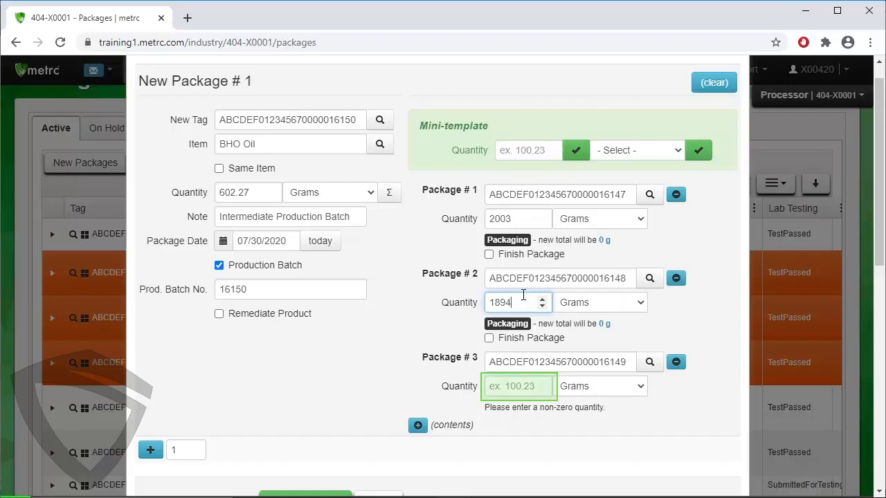
click(525, 385)
text(1999.4)
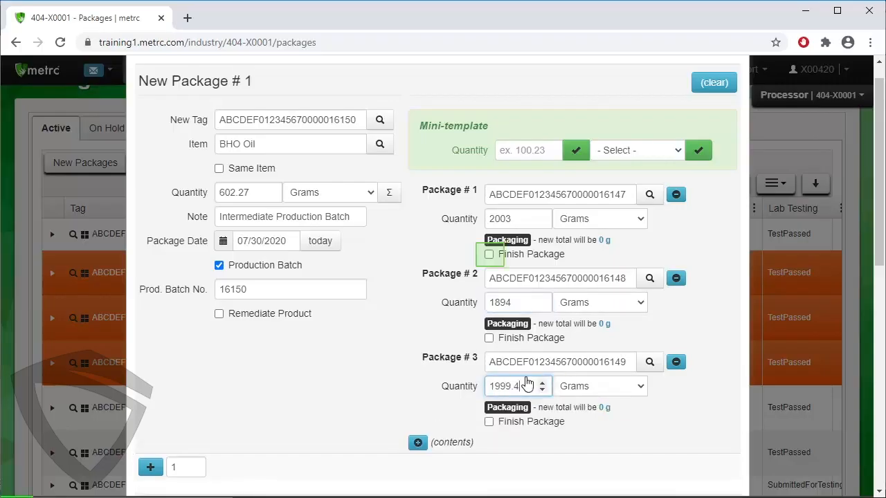
Mark all three source packages as finished on 07/30/2020, and create the BHO Oil package.
click(489, 254)
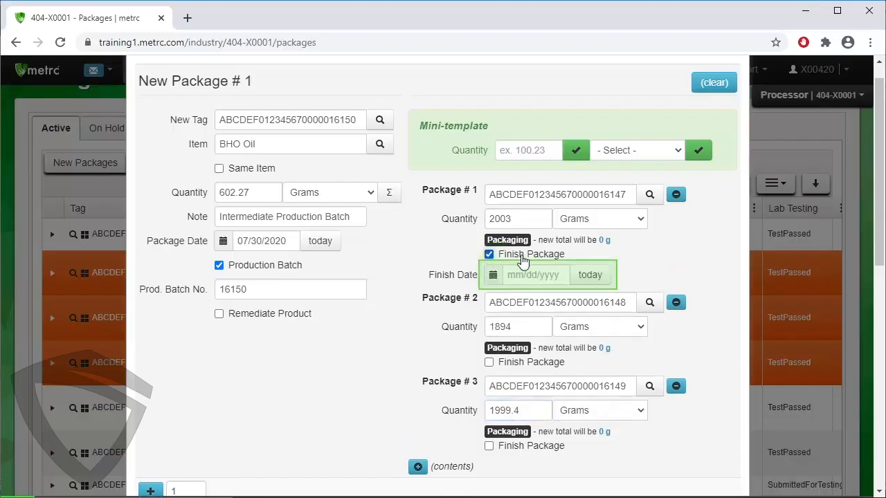
click(590, 280)
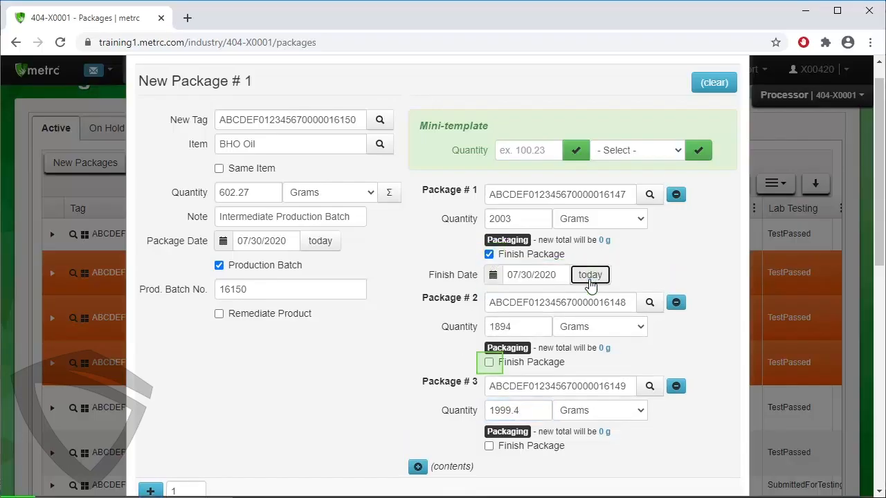
click(489, 363)
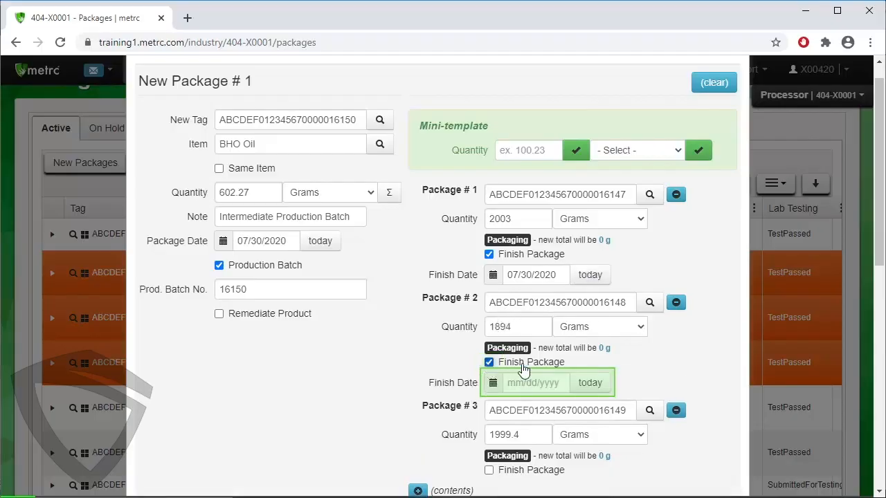
click(591, 386)
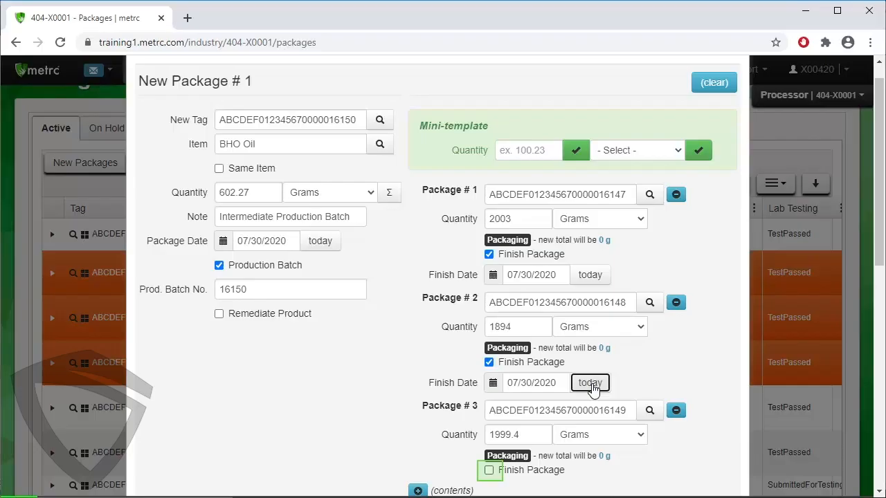
click(489, 471)
scroll(626, 433, down, 2)
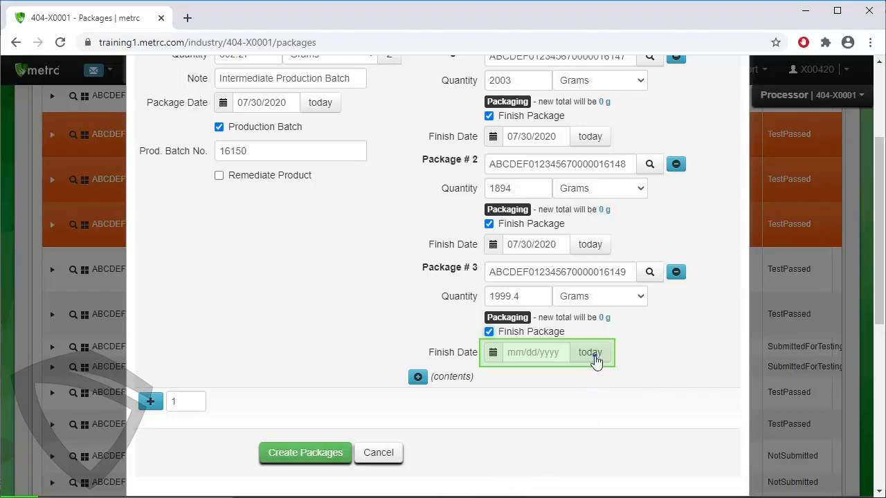
click(593, 357)
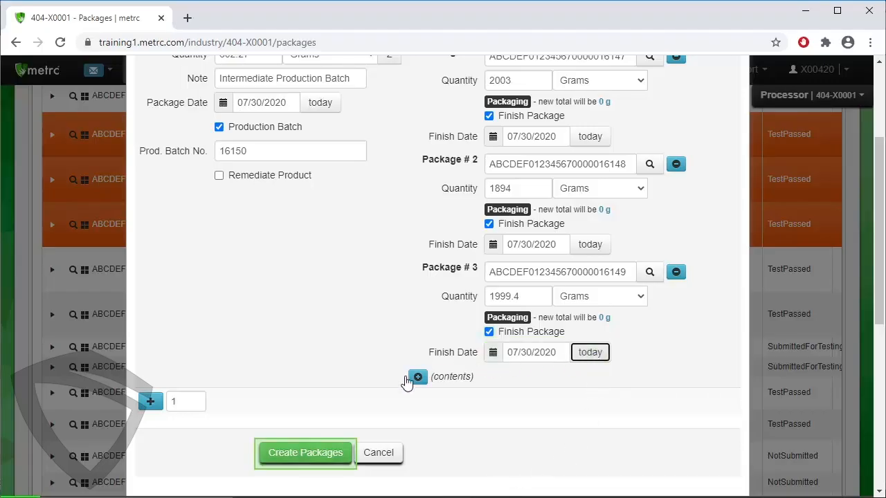
click(305, 453)
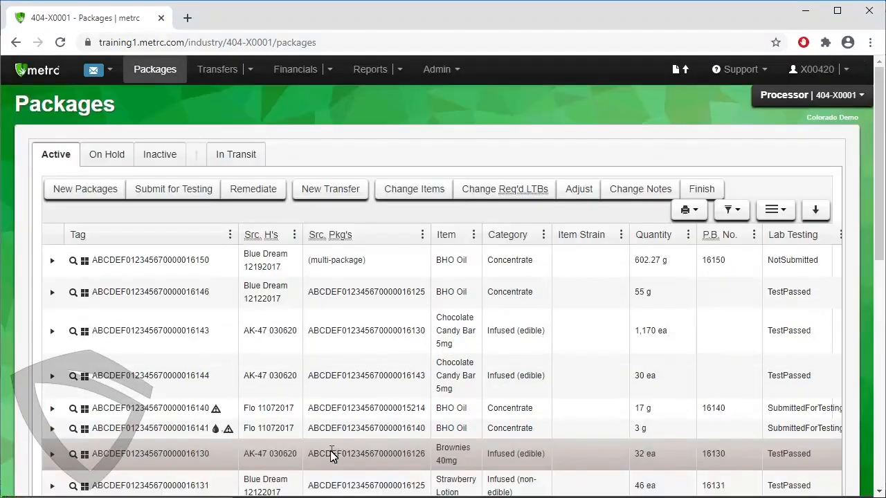
click(412, 270)
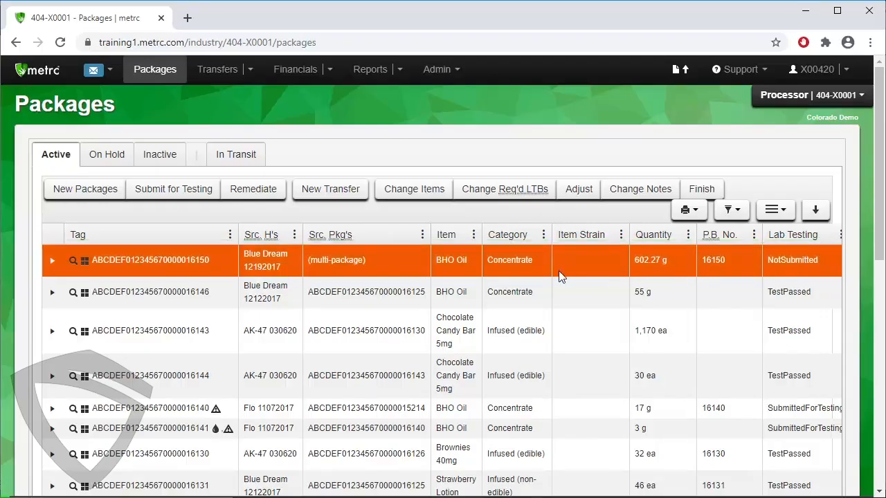
Start a new package from the BHO Oil package ending 16146 and assign it the tag ending 16151.
click(417, 307)
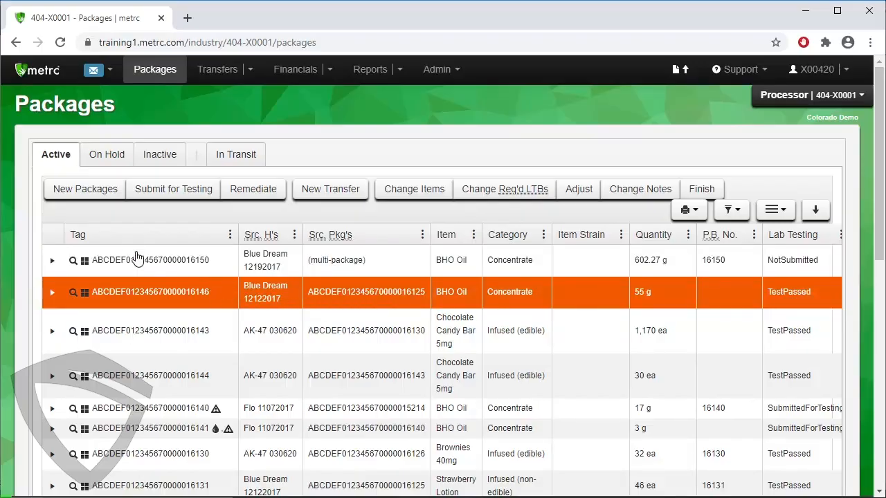
click(102, 193)
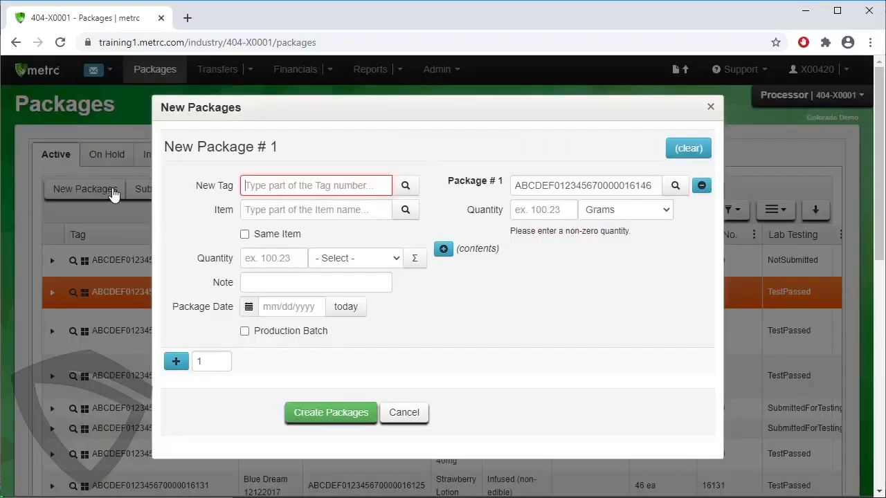
click(404, 188)
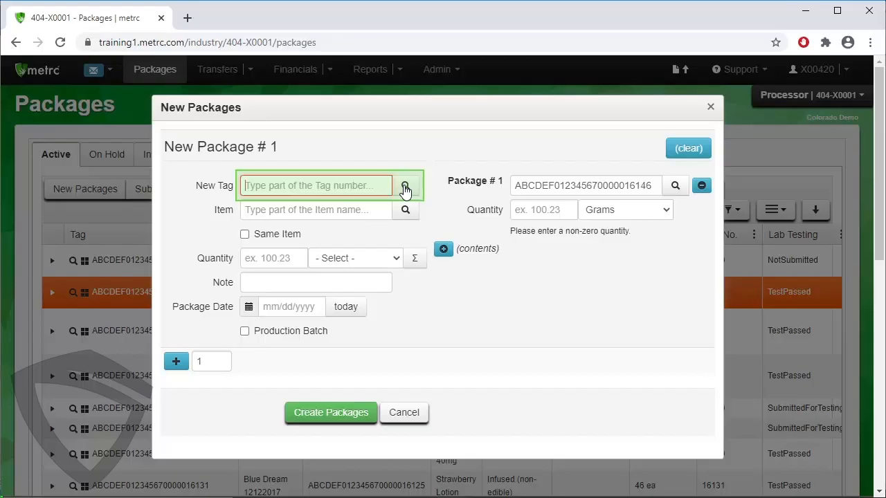
click(405, 188)
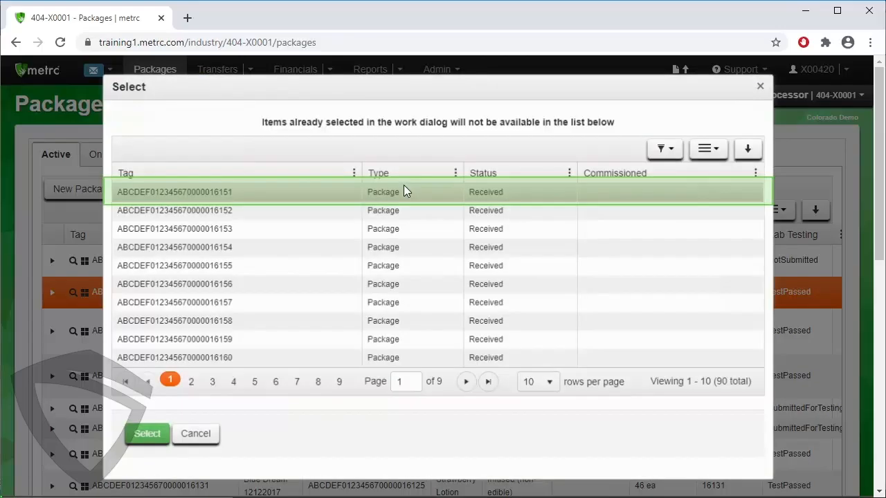
click(331, 192)
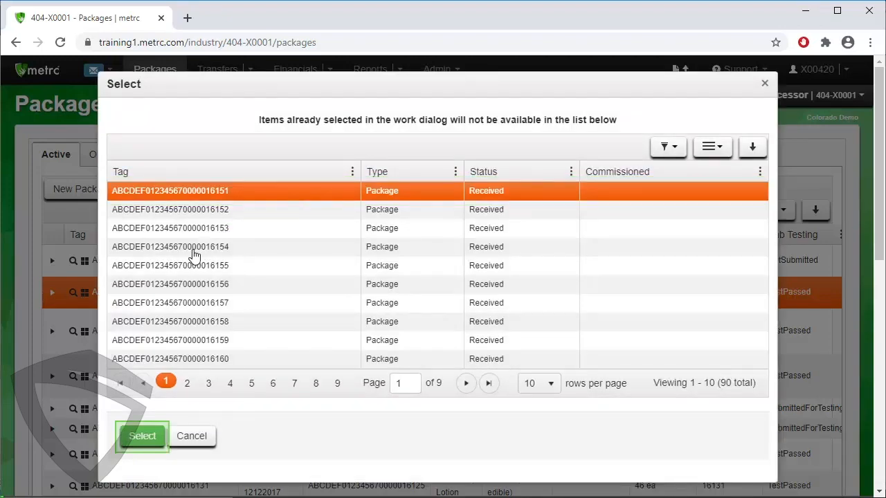
click(143, 436)
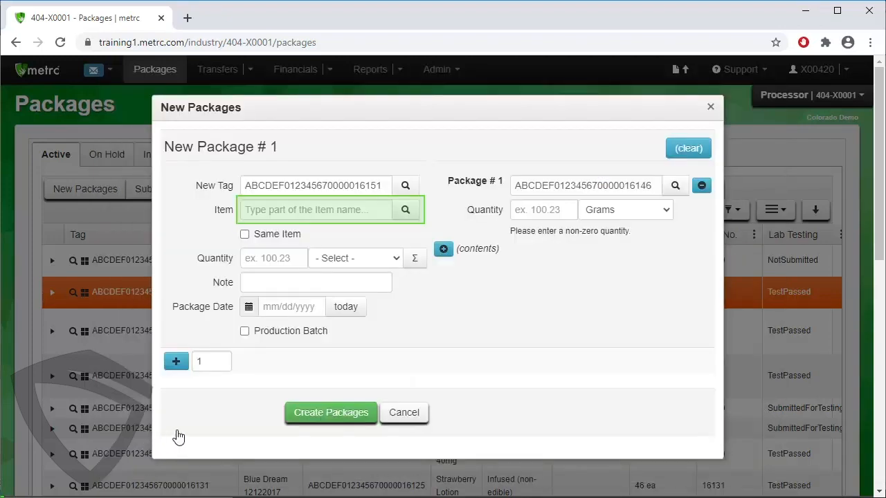
Choose Chocolate Chip Cookies 5mg as the new package's item.
click(404, 209)
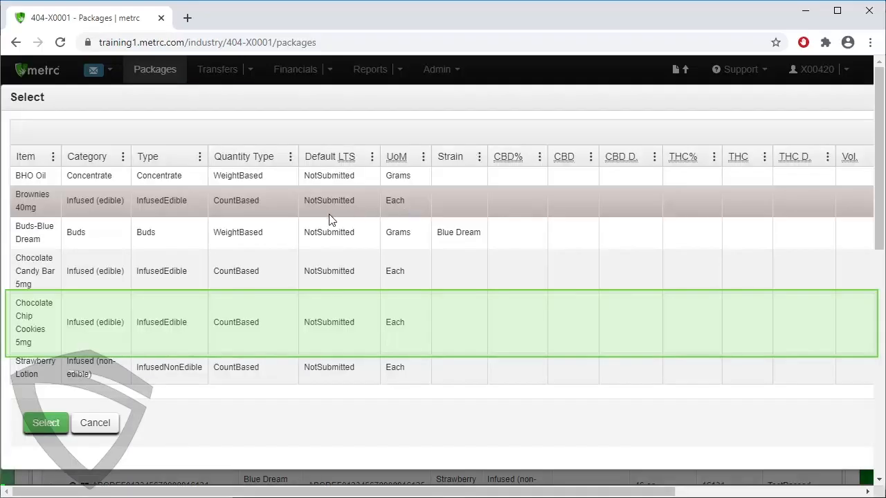
click(212, 322)
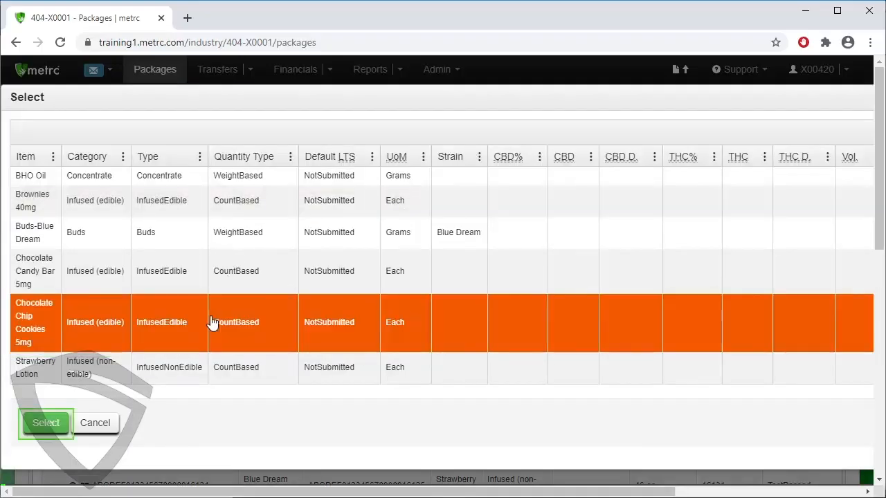
click(56, 422)
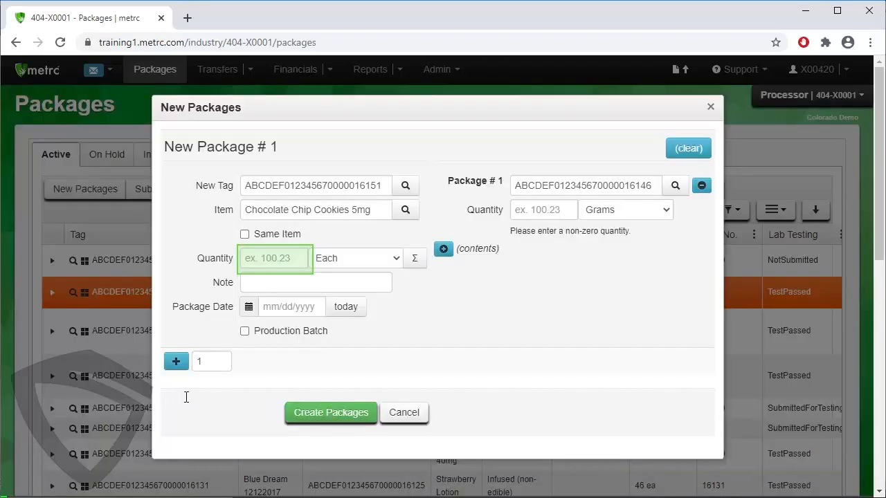
Set the new package's quantity to 120 each and enter the note Final Production Batch.
click(268, 261)
text(120)
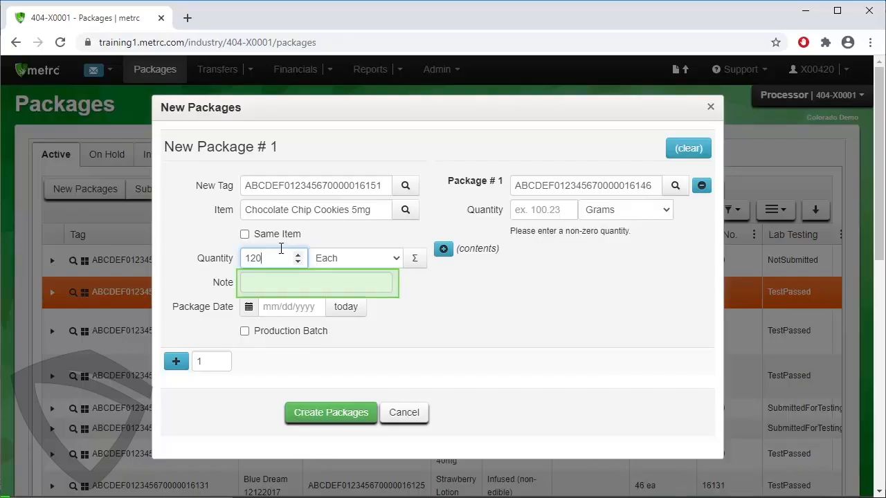
click(262, 282)
text(Final Production Batch)
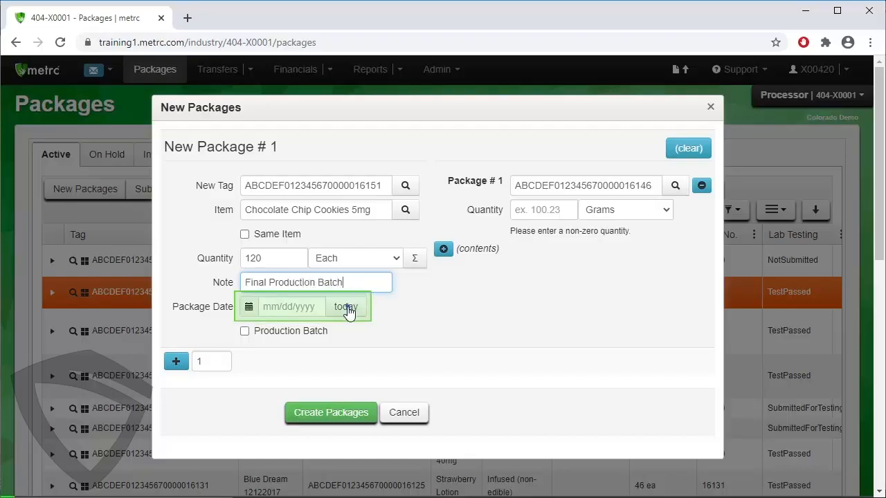
Date the new package 07/30/2020 and designate it a production batch with batch number 16151.
click(346, 309)
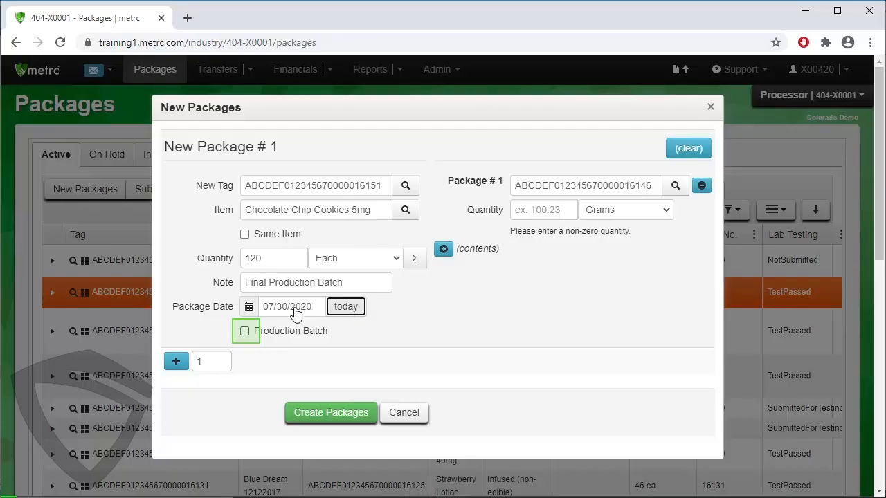
click(245, 331)
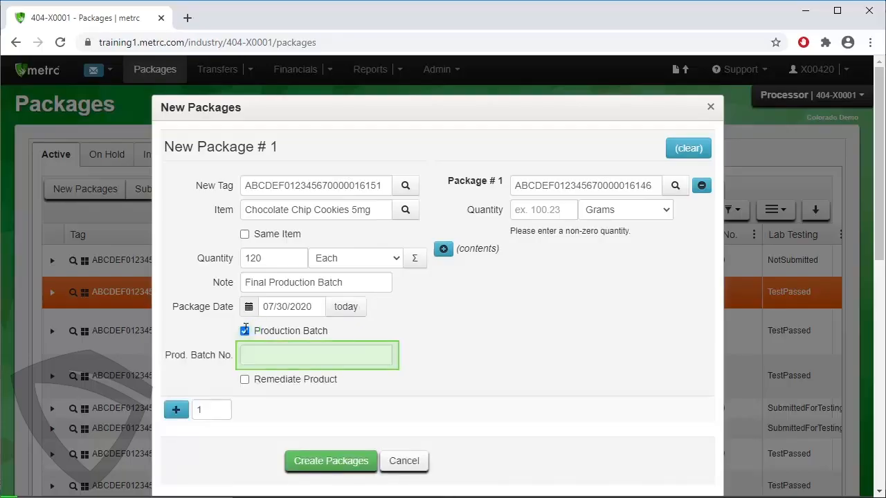
click(318, 357)
text(16151)
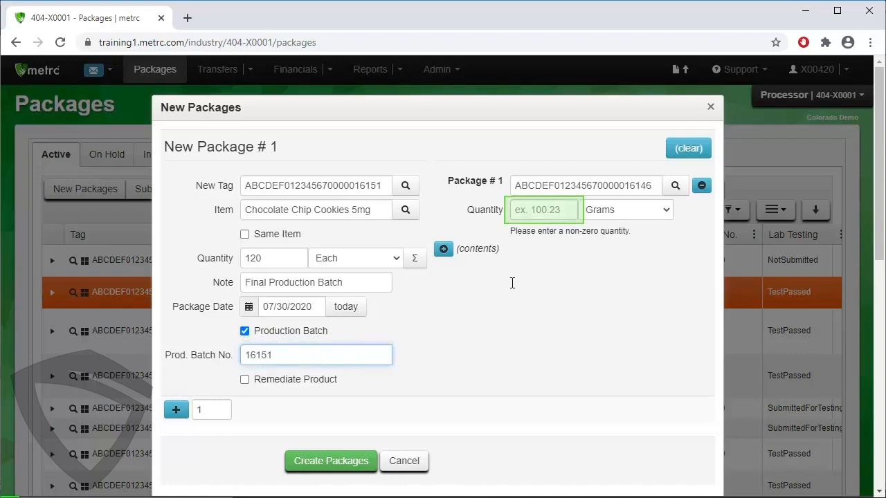
Create the cookies package using 35 grams from the source package ending 16146, and select it in the active packages list.
click(529, 213)
text(35)
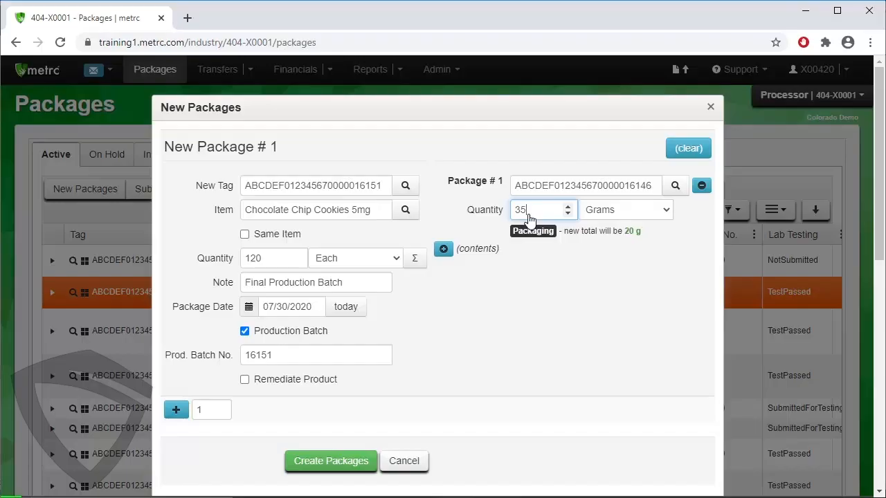
click(367, 462)
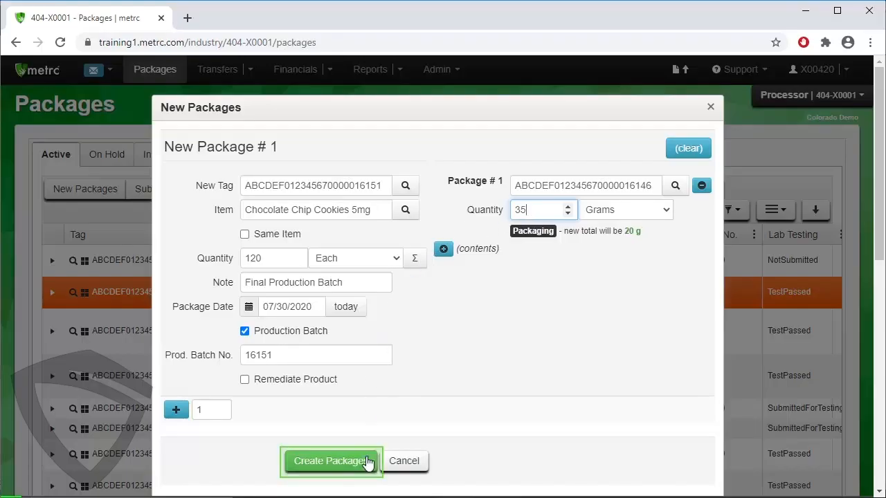
click(367, 462)
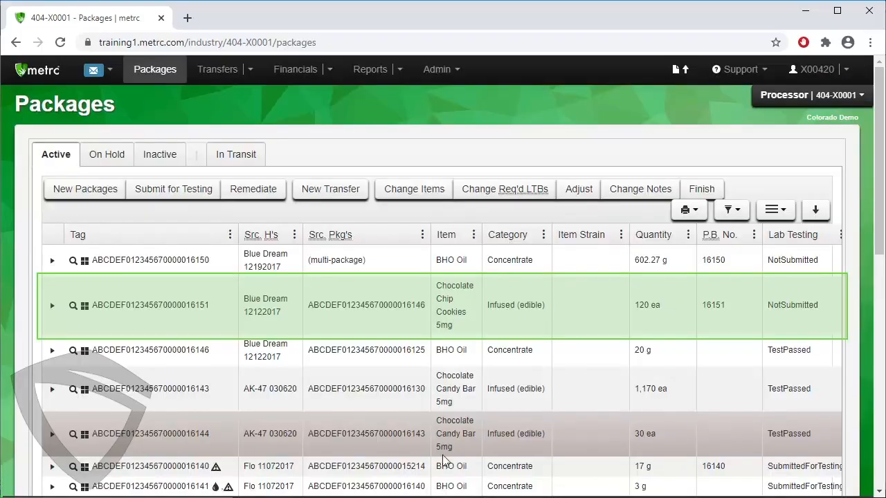
click(797, 317)
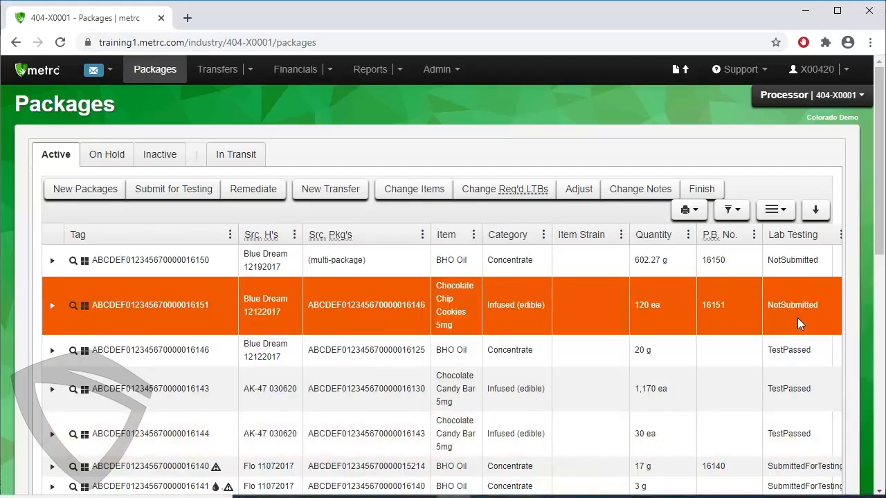